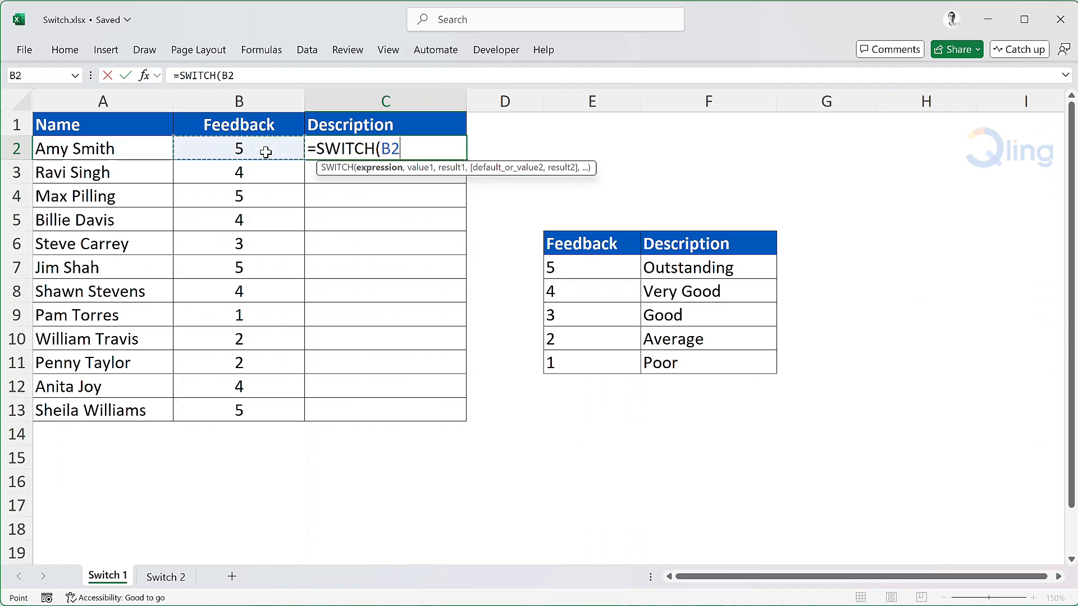
Add the first value and result pair to the SWITCH formula in C2, using absolute references $E$7 and $F$7.
text(,)
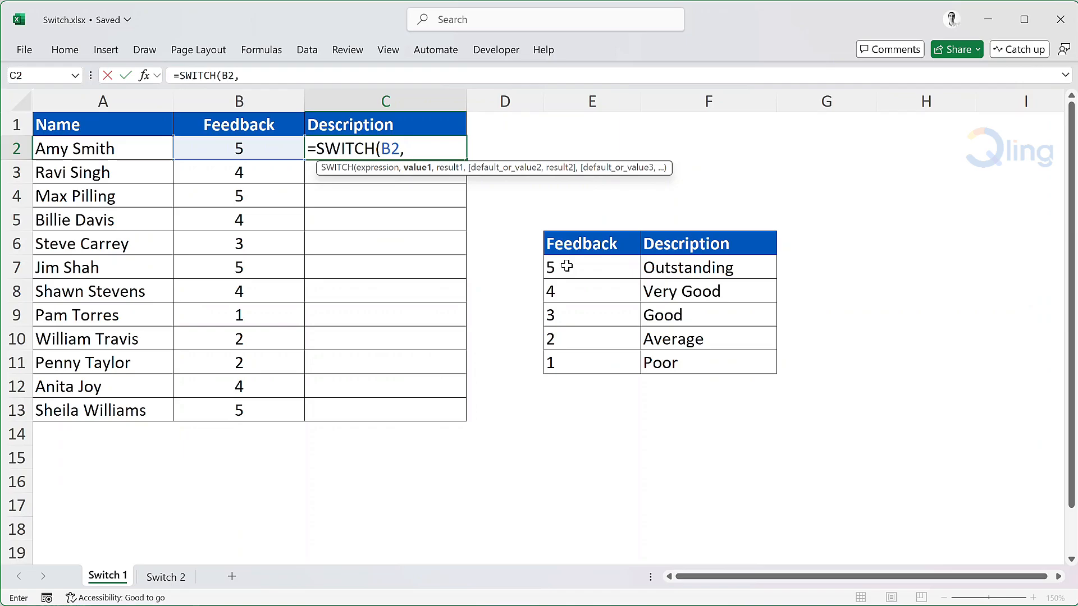
click(566, 266)
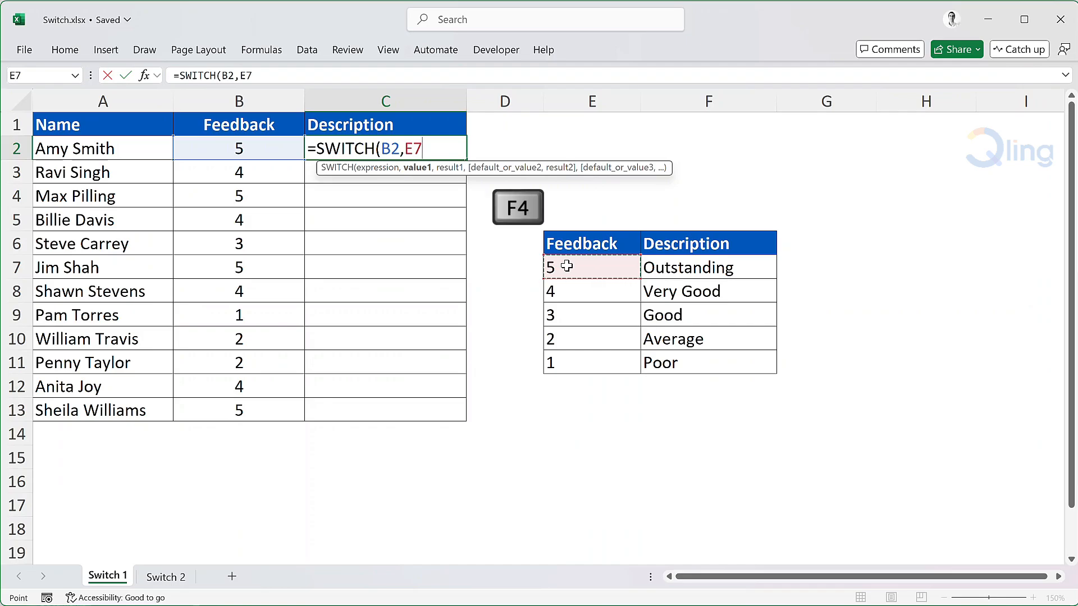
key(F4)
text(,)
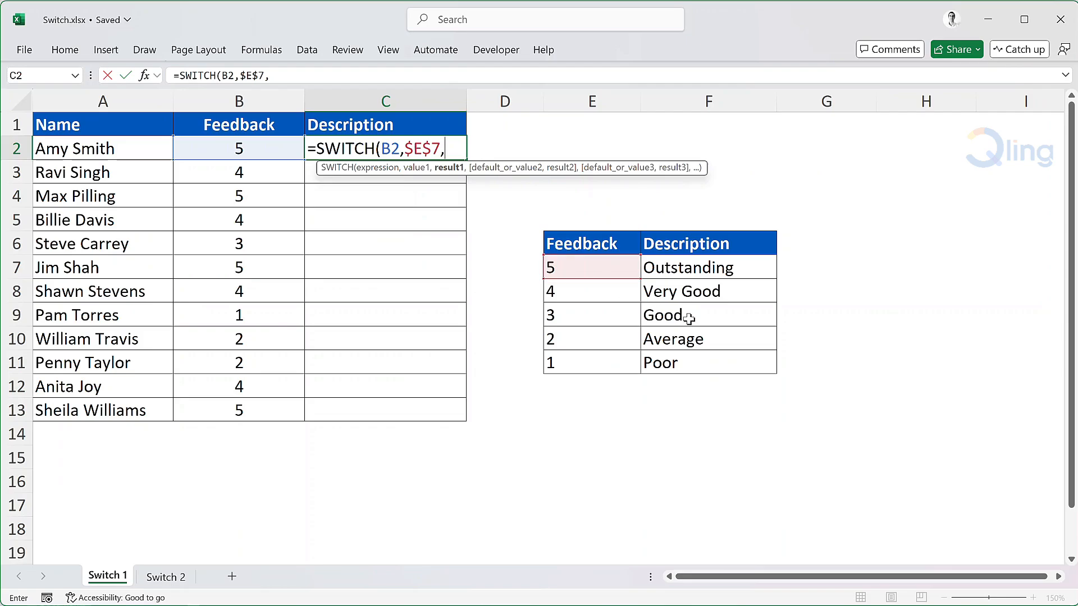
click(762, 269)
key(F4)
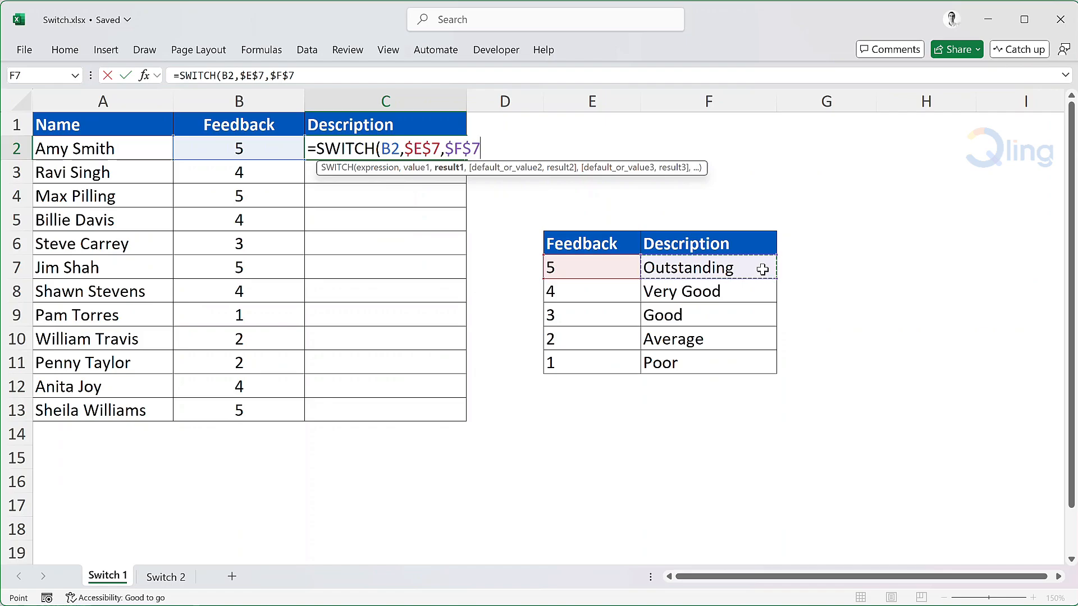
Add the second value and result pair to the SWITCH formula as absolute references $E$8 and $F$8.
text(,)
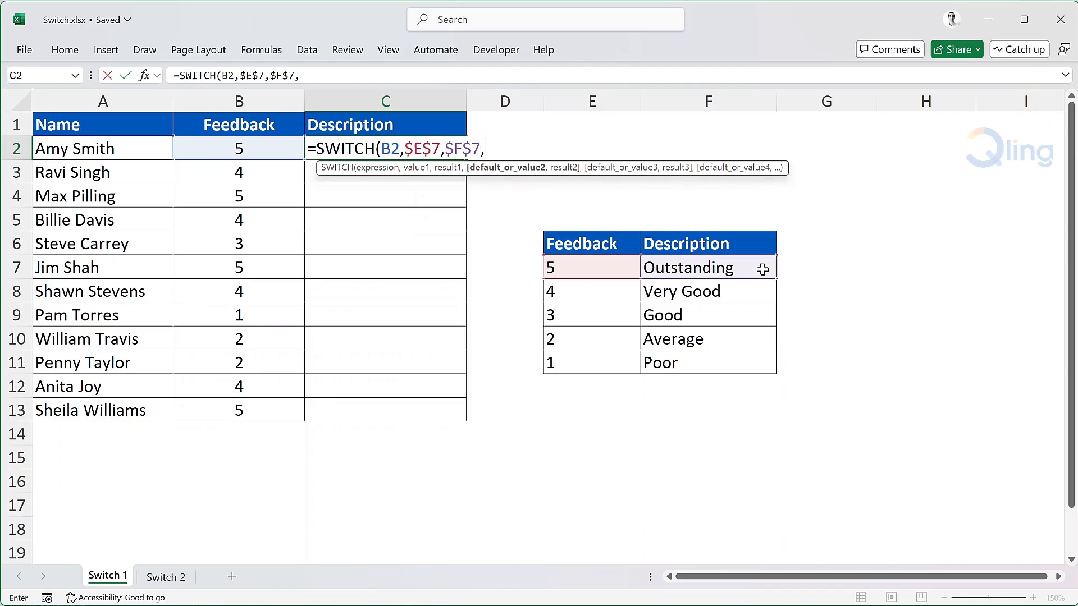
click(608, 297)
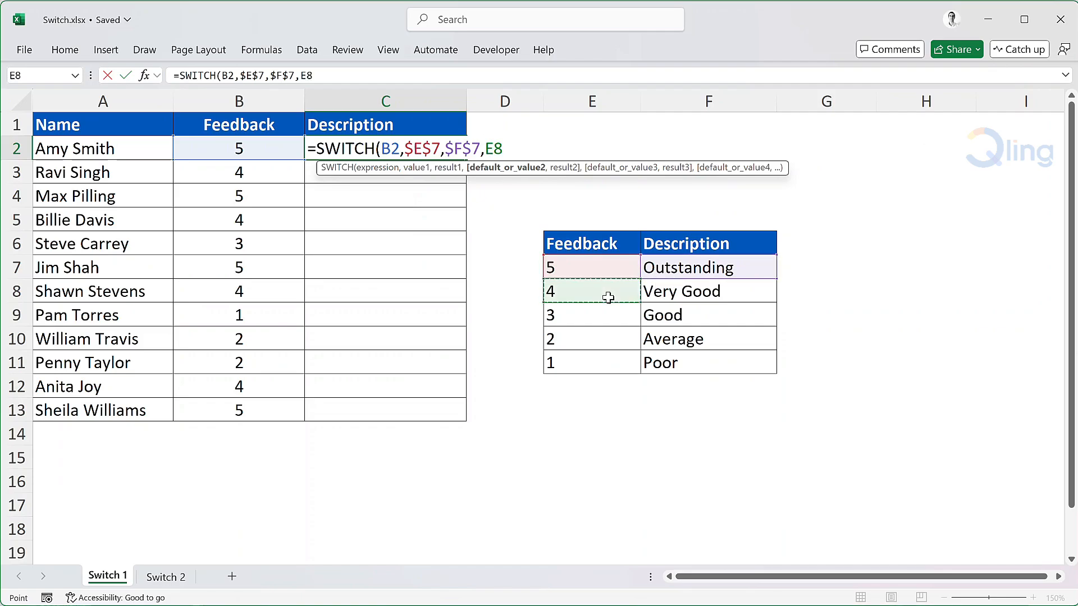
key(F4)
text(,)
click(654, 292)
key(F4)
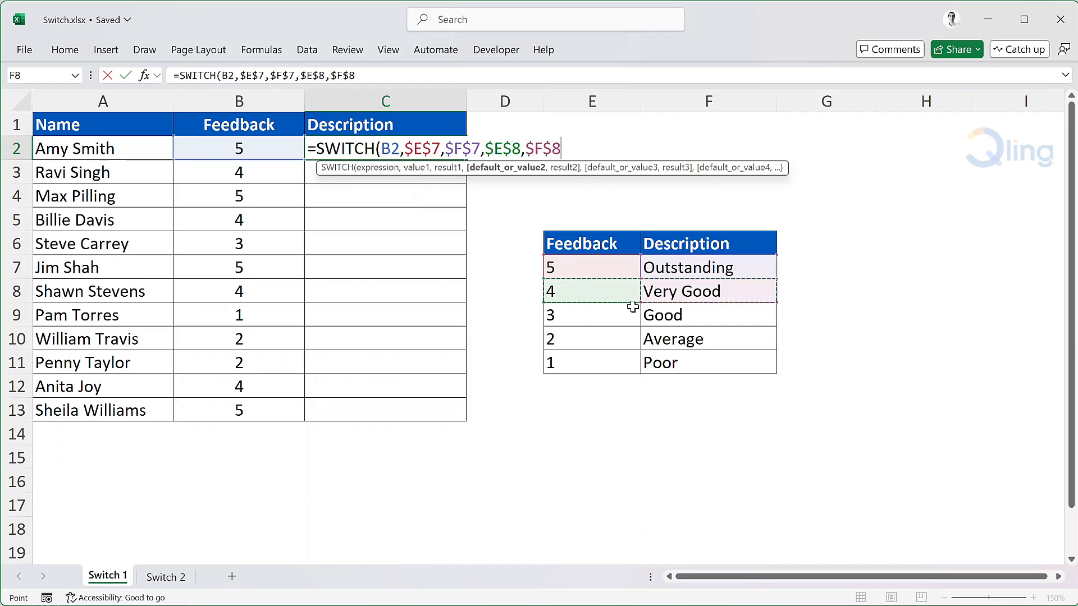
Add the third value and result pair to the SWITCH formula as absolute references $E$9 and $F$9.
text(,)
click(606, 308)
key(F4)
text(,)
click(682, 313)
key(F4)
Add the fourth value and result pair to the SWITCH formula as absolute references $E$10 and $F$10.
text(,)
click(618, 335)
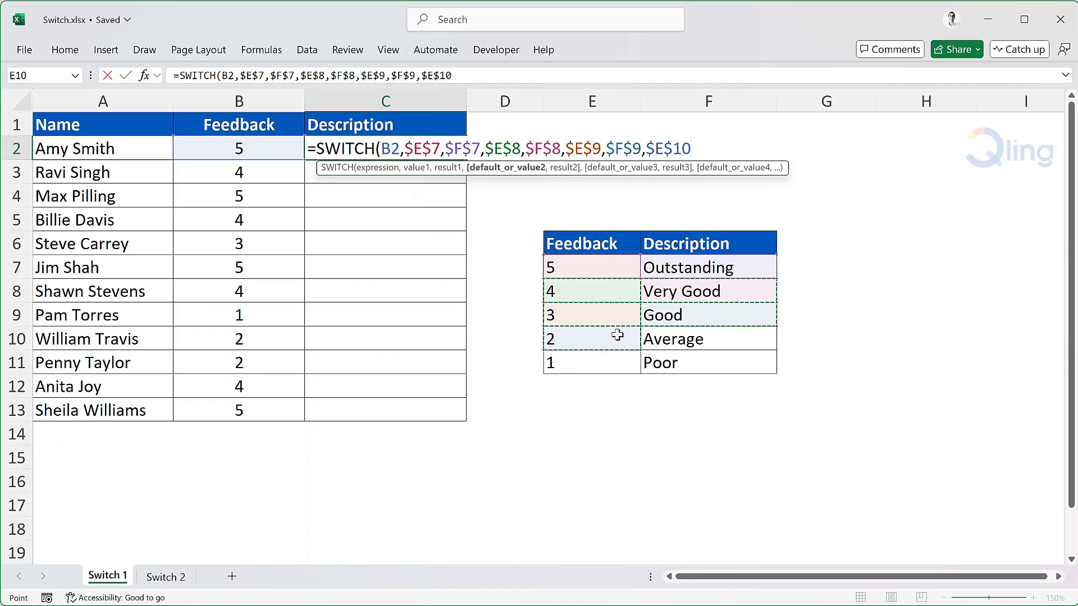
text(,)
click(681, 339)
key(F4)
Add the last pair $E$11 and $F$11 to the SWITCH formula, close the bracket and enter it in C2.
text(,)
click(617, 361)
key(F4)
key(comma)
click(681, 365)
key(F4)
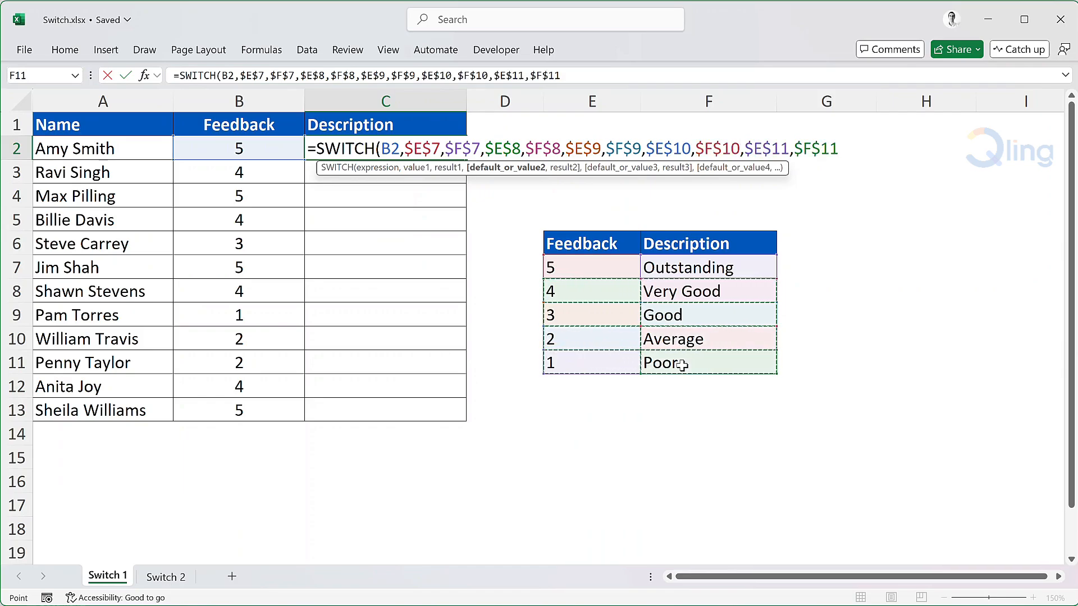
text())
key(Return)
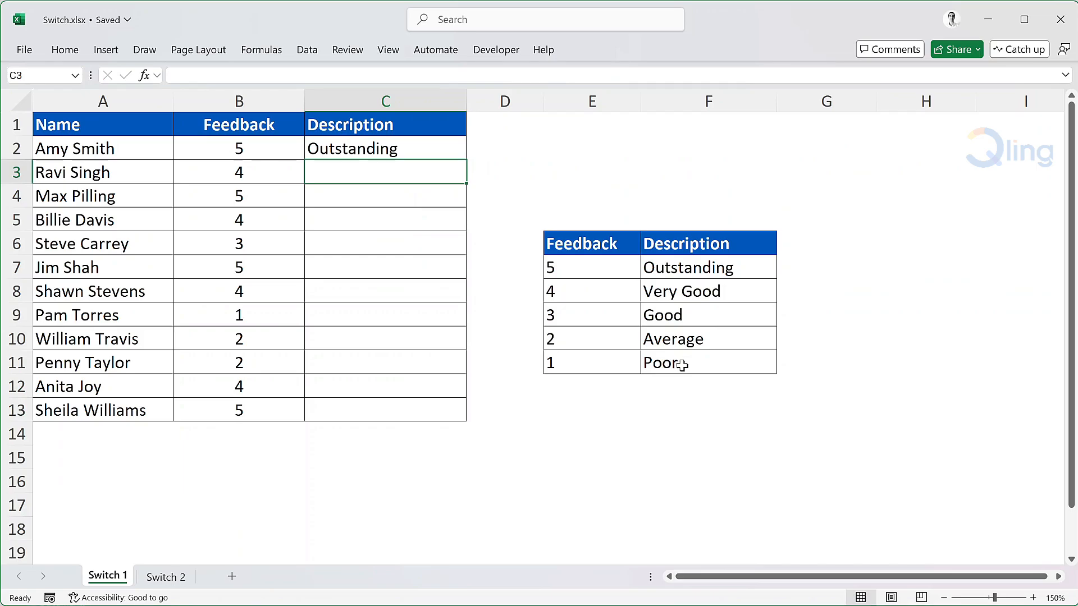
Fill the SWITCH formula from C2 down the Description column to C13.
click(464, 158)
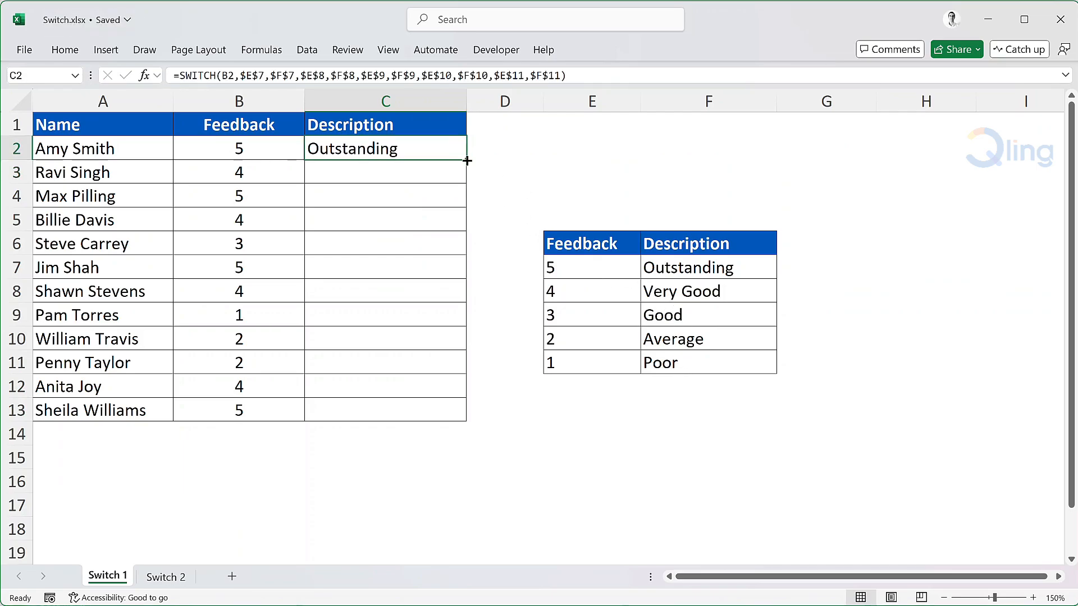
double_click(467, 160)
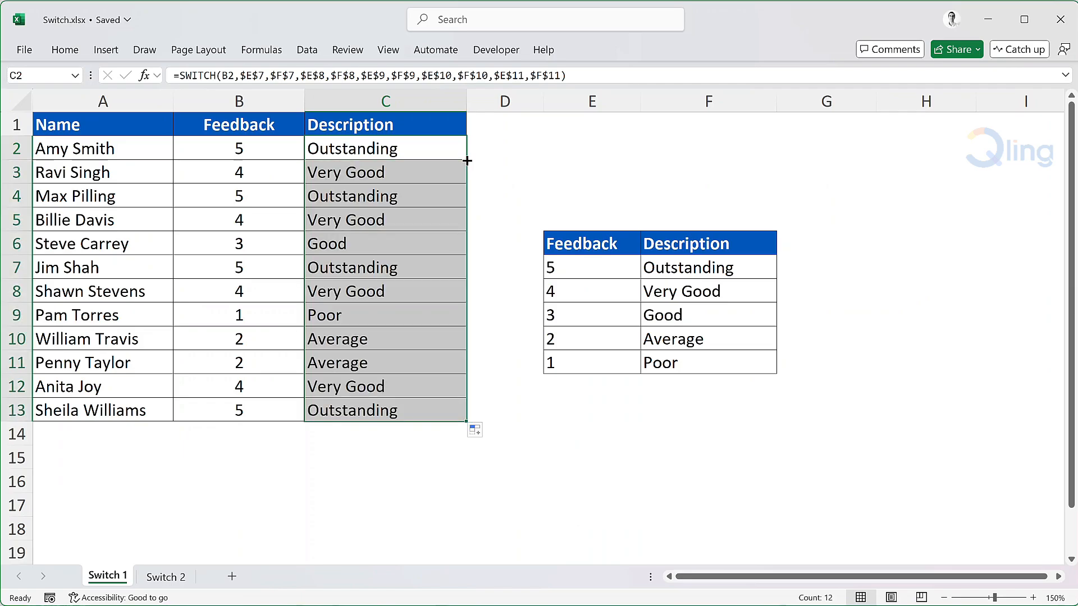
click(500, 147)
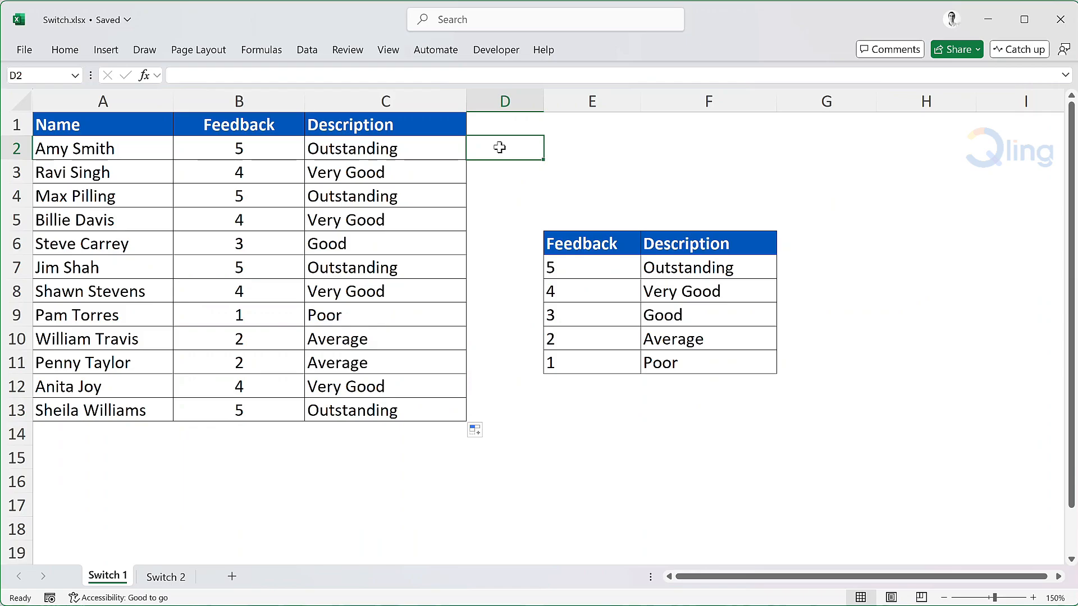
On the Switch 2 sheet, start a SWITCH formula in C2 with TRUE as the expression.
click(166, 577)
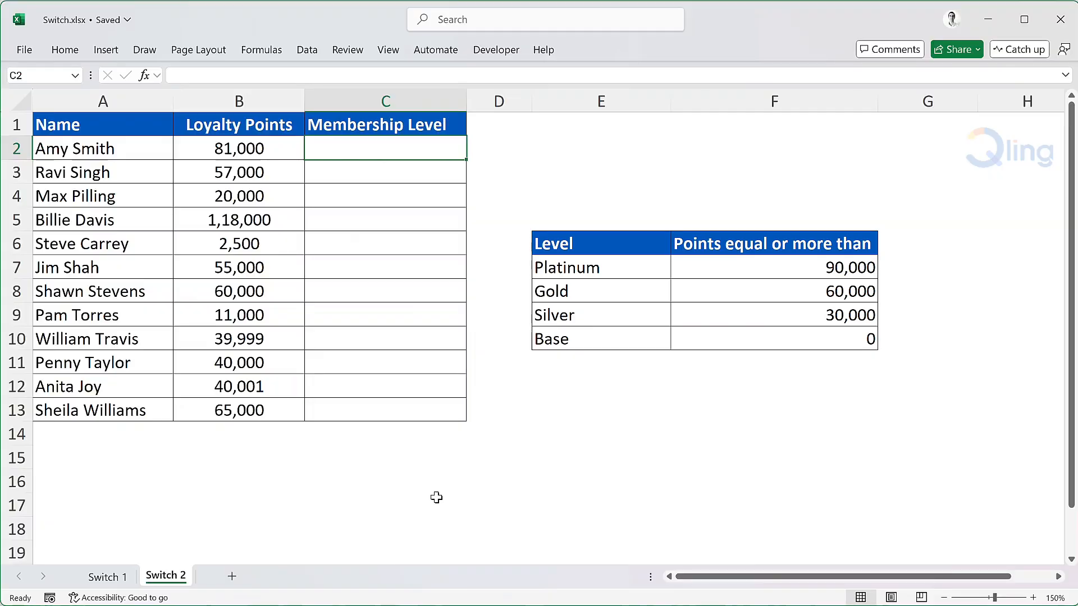
text(=swit)
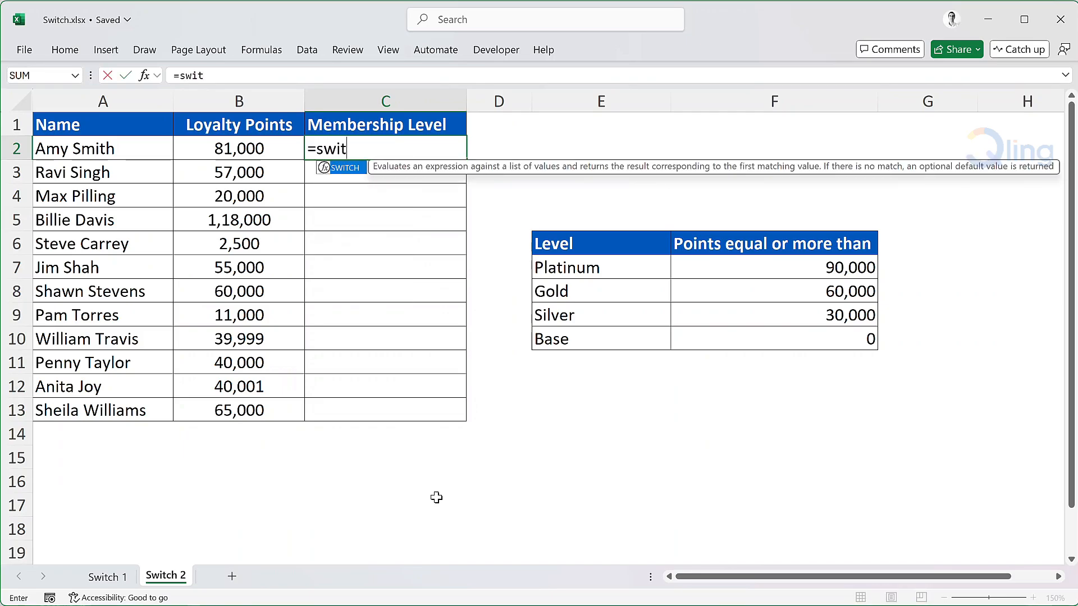
key(Tab)
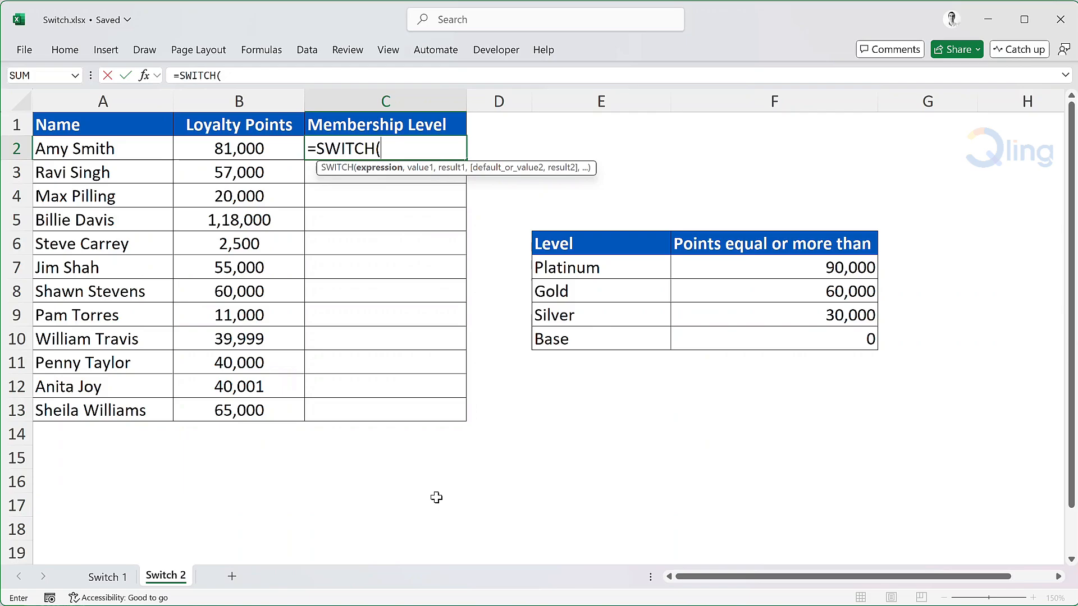
text(TRU)
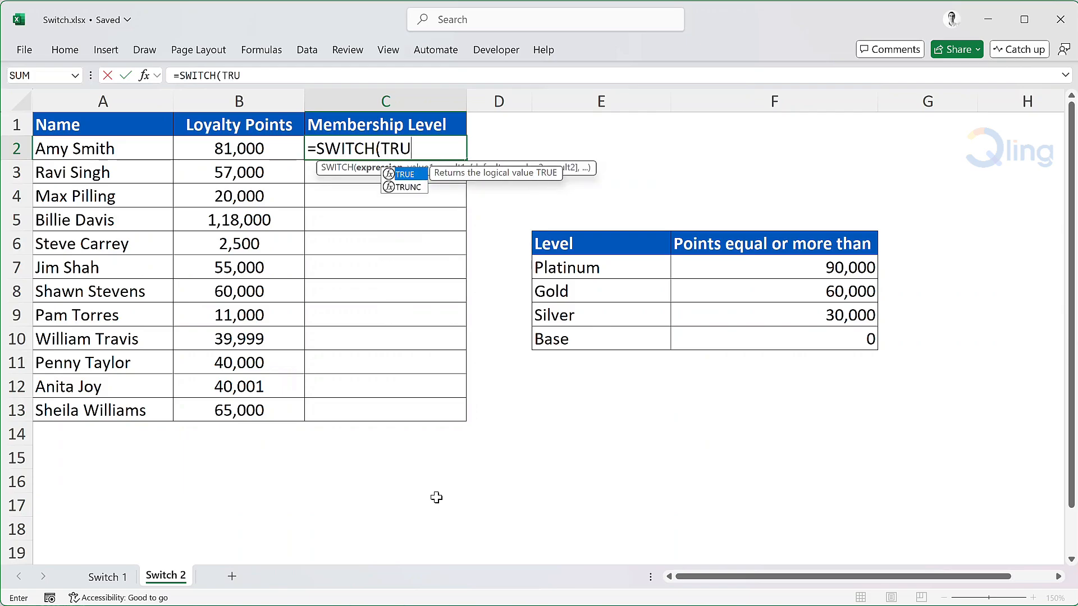
text(E,)
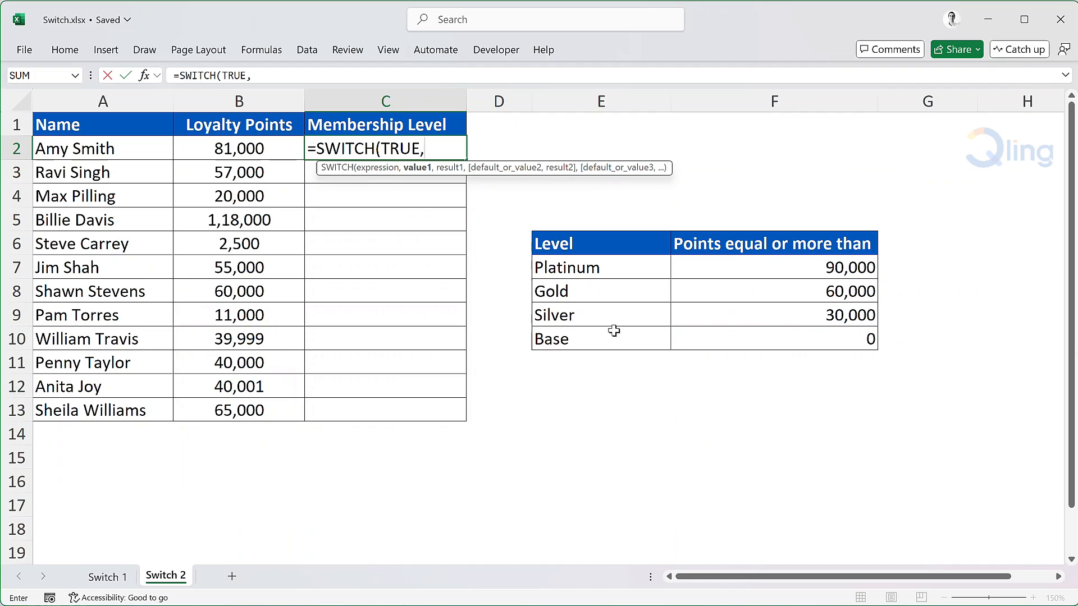
Add the Platinum condition B2>=$F$7 with result $E$7 to the SWITCH formula, using absolute references for the level table.
click(285, 155)
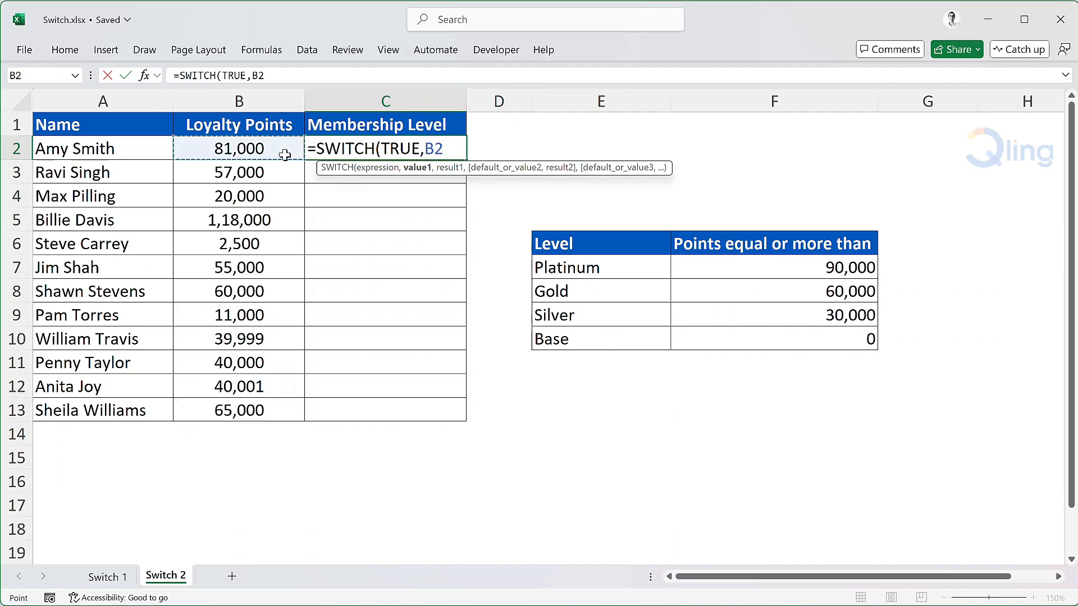
text(>=)
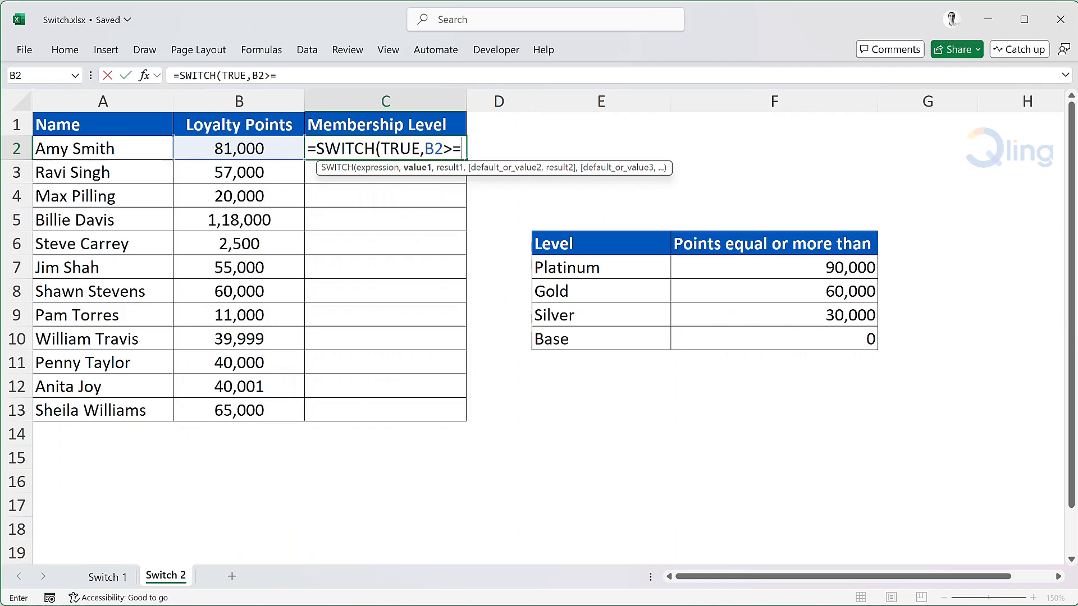
click(760, 263)
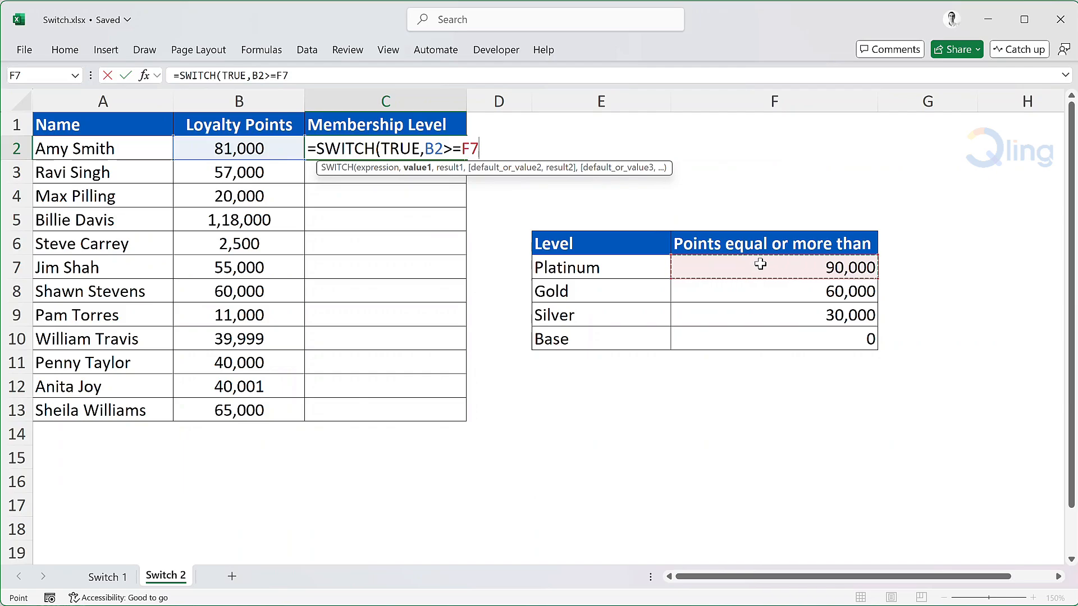
key(F4)
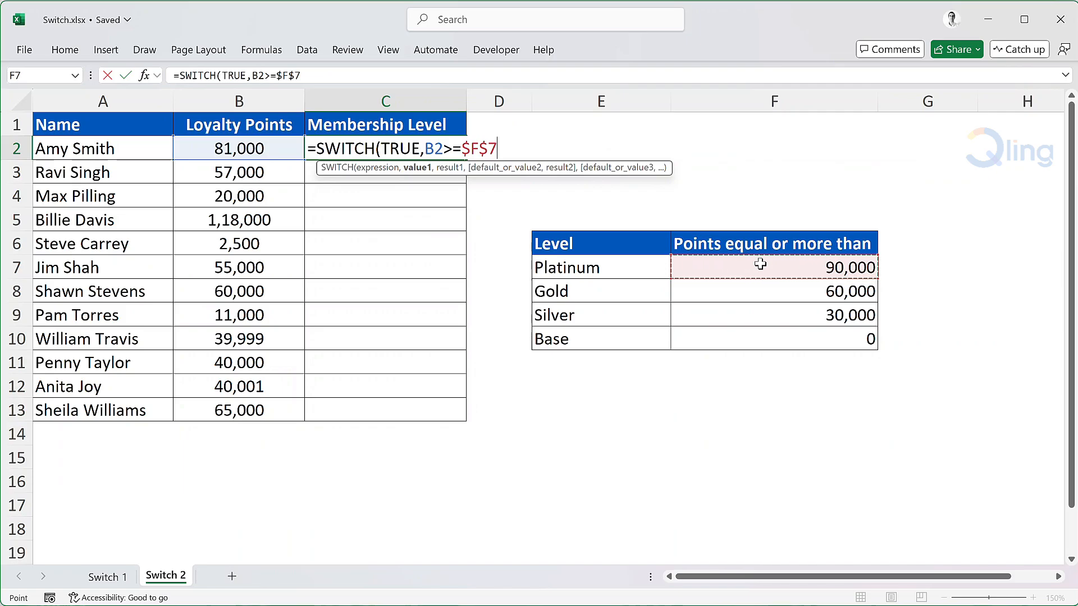
text(,)
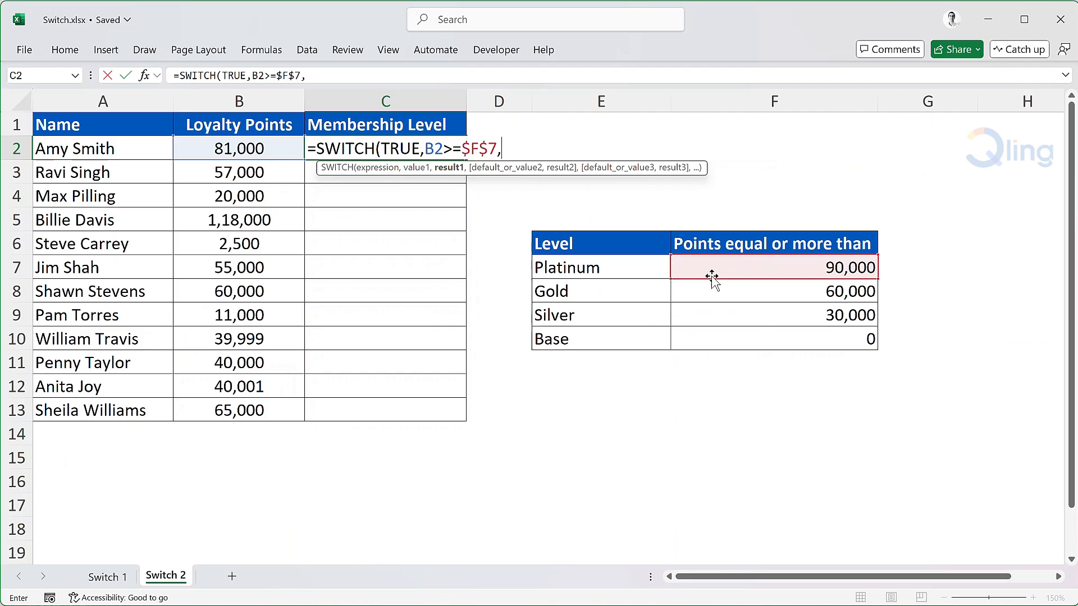
click(645, 267)
key(F4)
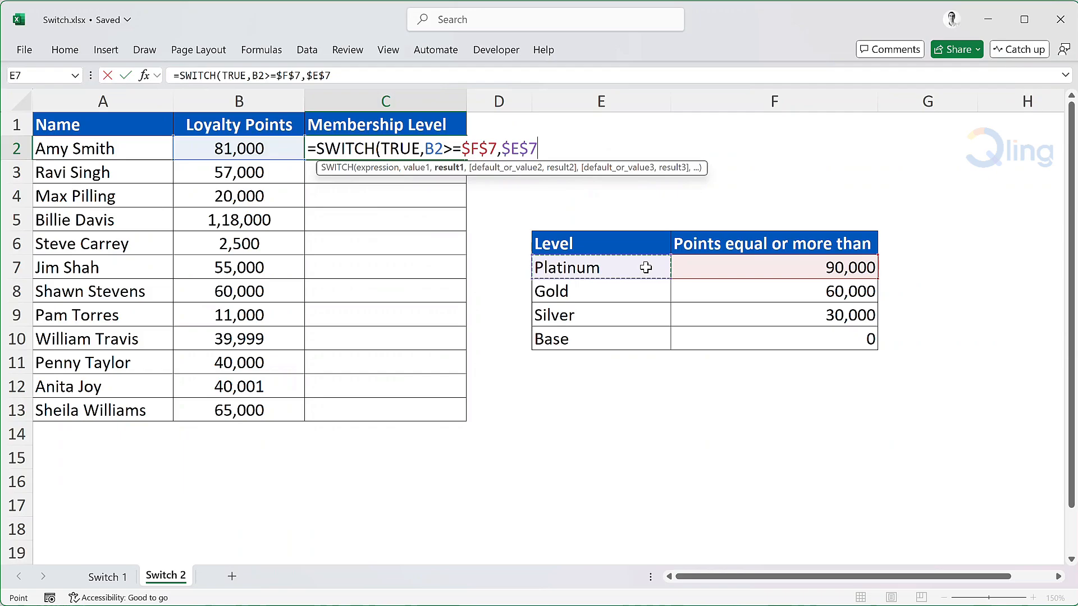
Add the Gold condition B2>=$F$8 with result $E$8 to the SWITCH formula.
text(,)
click(285, 146)
text(>=)
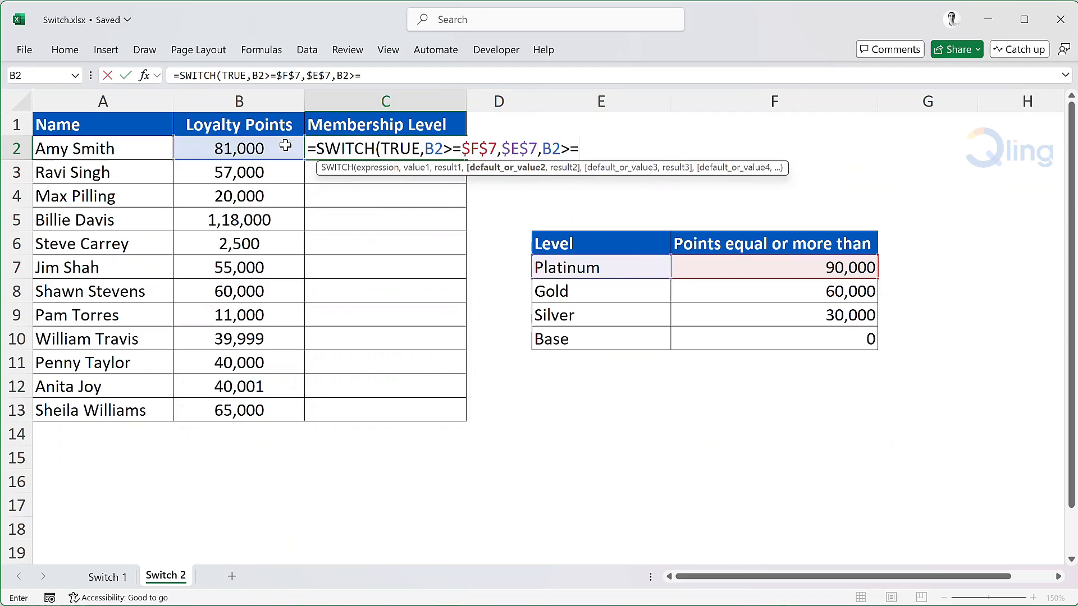
click(742, 291)
text(,)
click(646, 296)
Add the Silver condition B2>=$F$9 with result $E$9 to the SWITCH formula.
text(,)
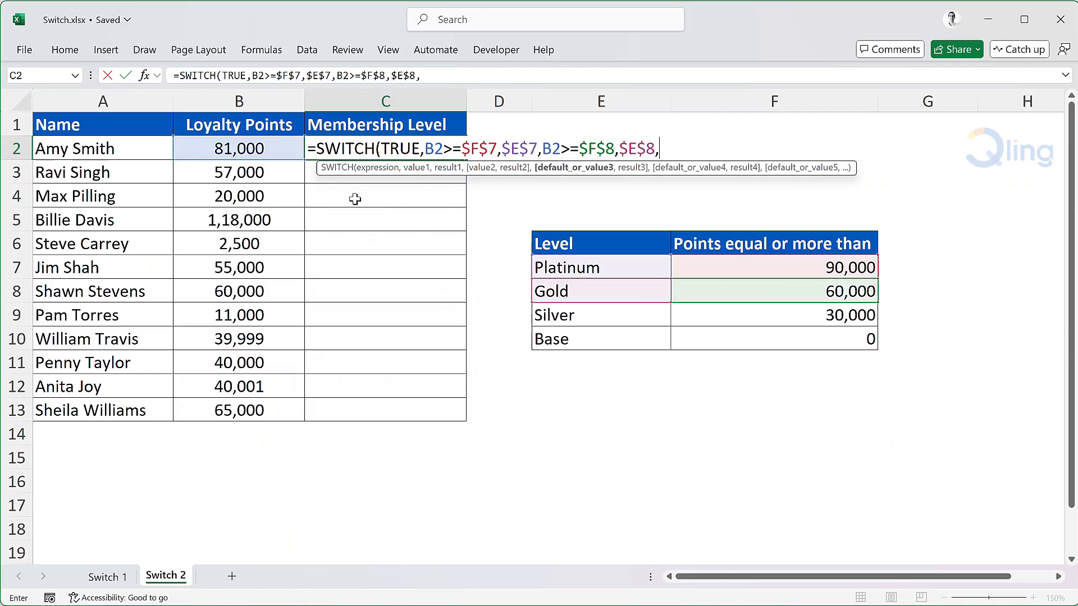
click(288, 150)
text(>=)
click(743, 316)
text(,)
click(654, 318)
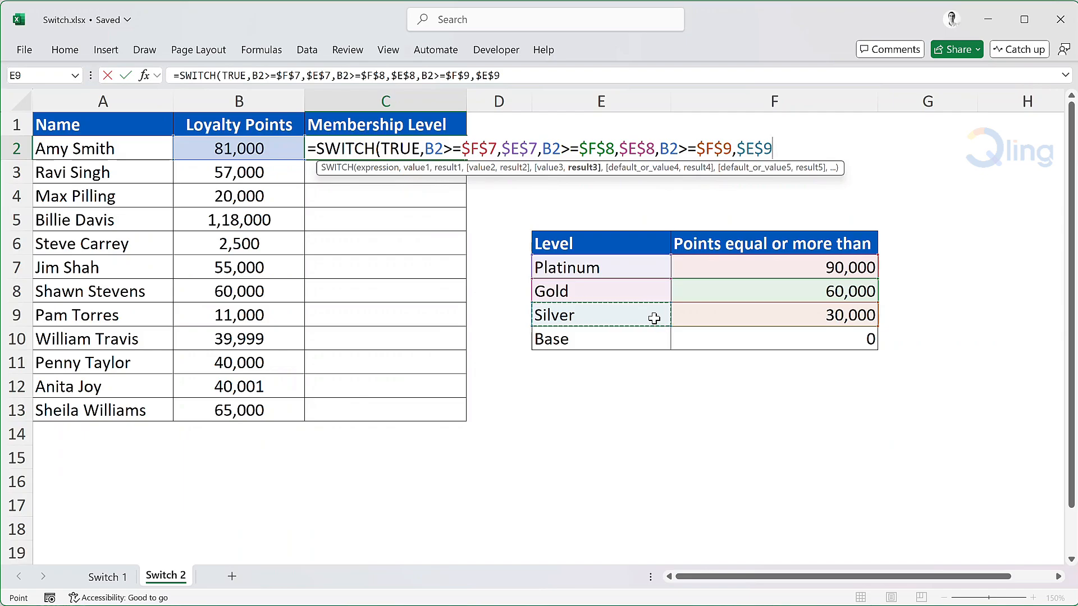
Set the Base level cell $E$10 as the default result, close the bracket and enter the formula in C2.
text(,)
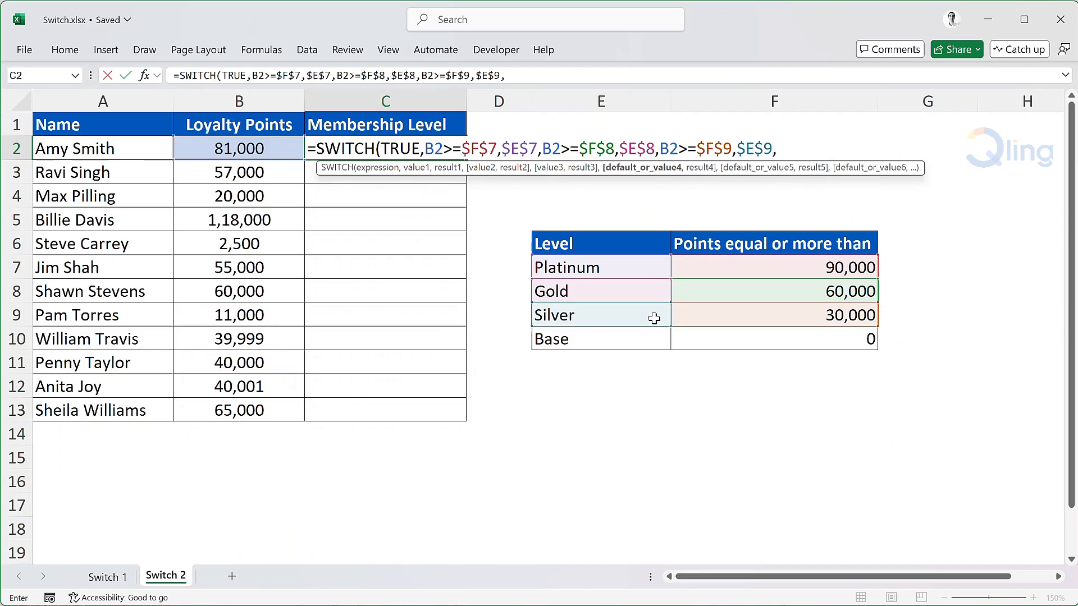
click(622, 343)
key(F4)
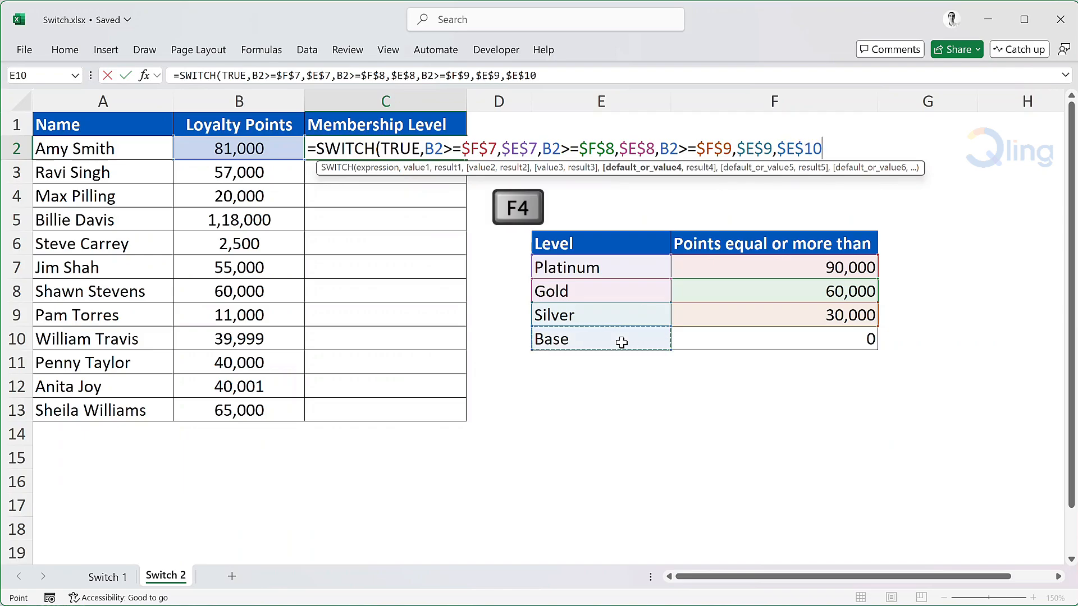
text())
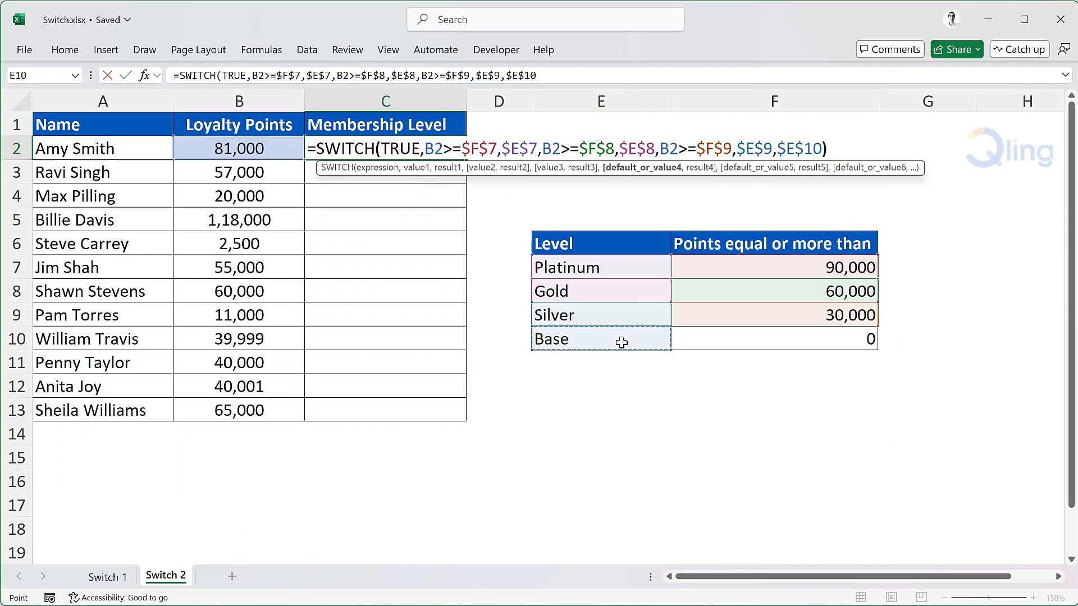
key(Return)
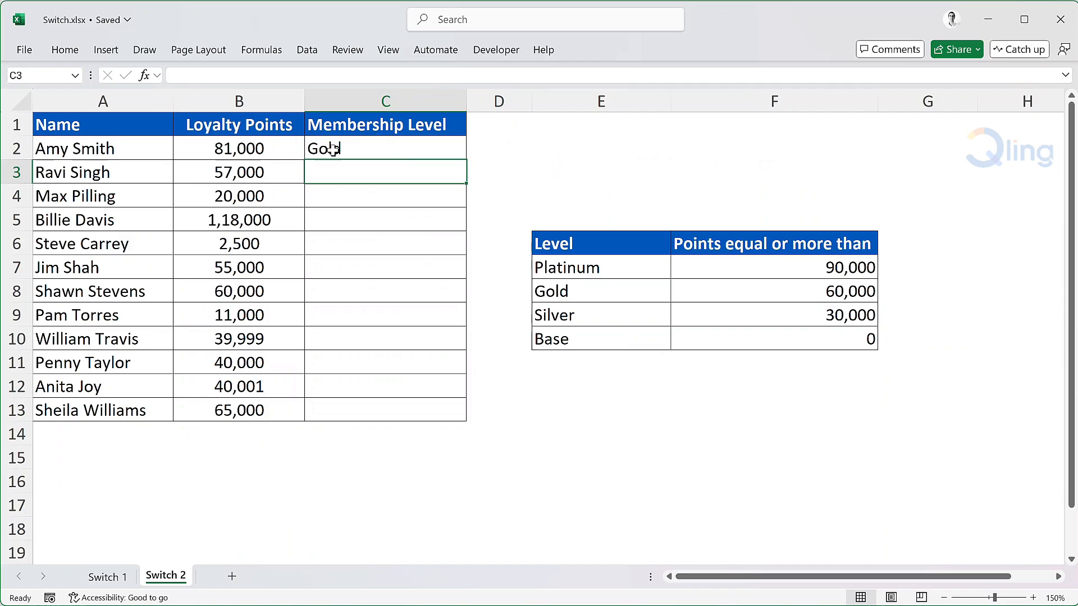
Fill the SWITCH formula from C2 down the Membership Level column to C13.
click(386, 151)
double_click(465, 162)
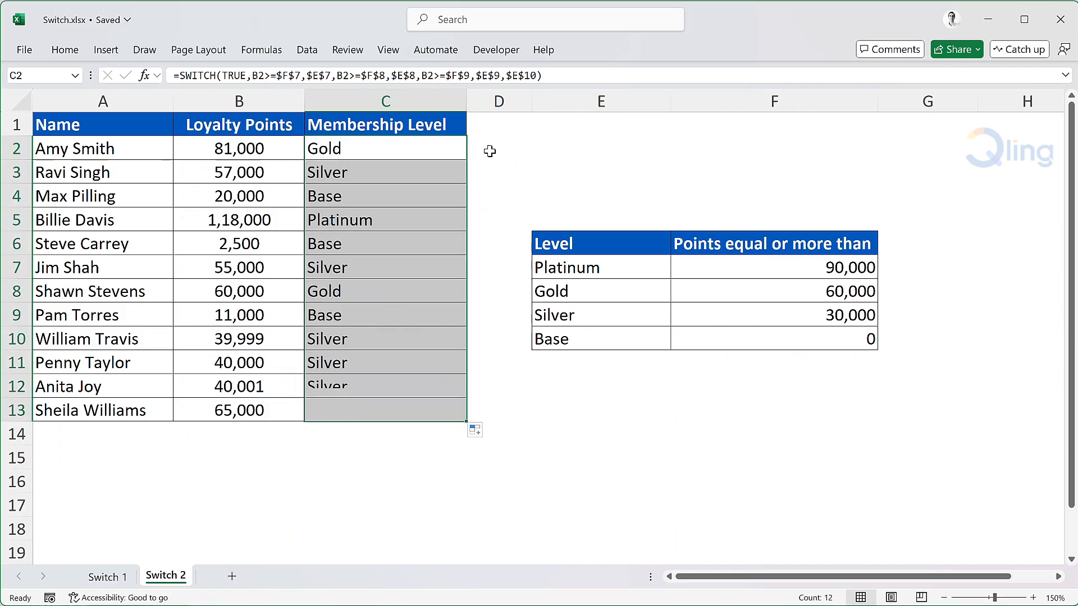
click(490, 151)
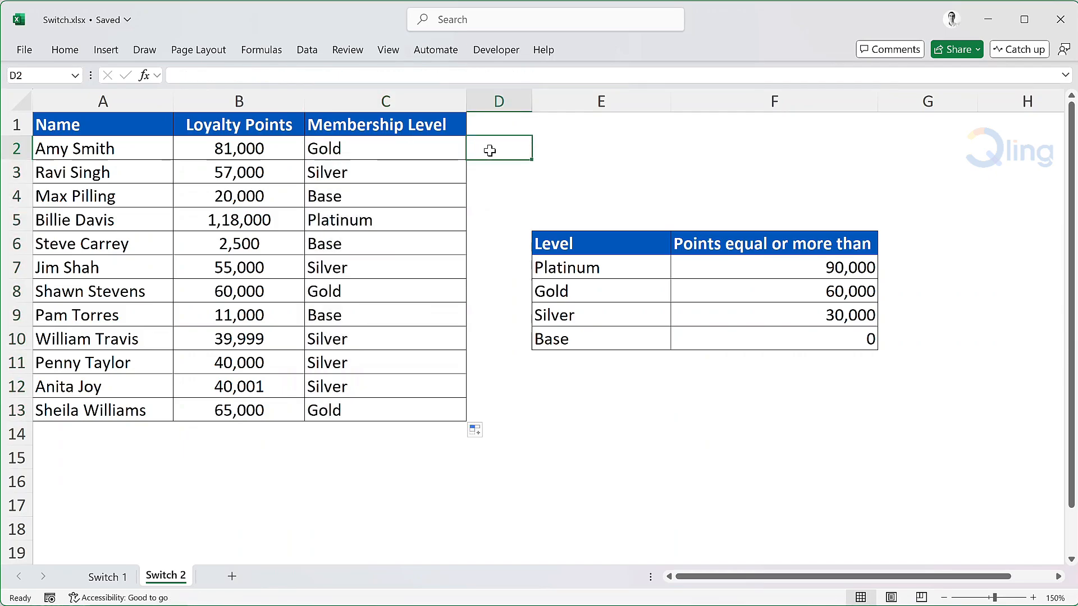